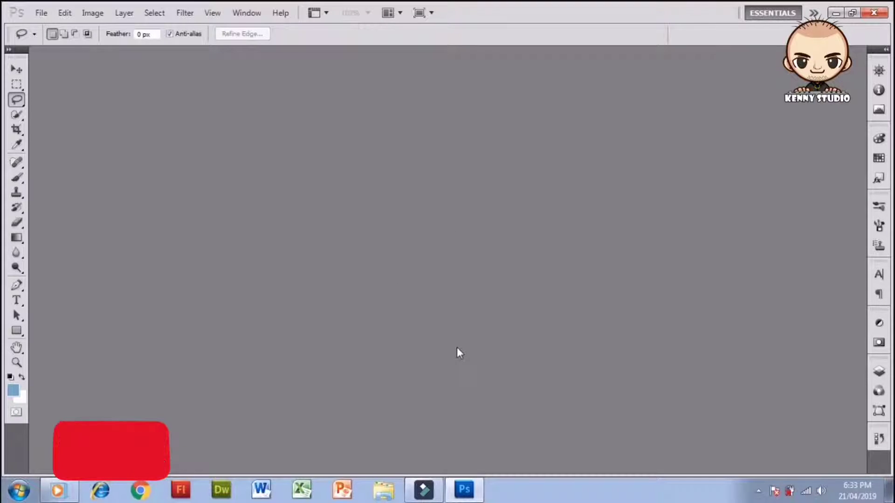
# - Open the File menu from the empty Photoshop workspace
pyautogui.click(39, 14)
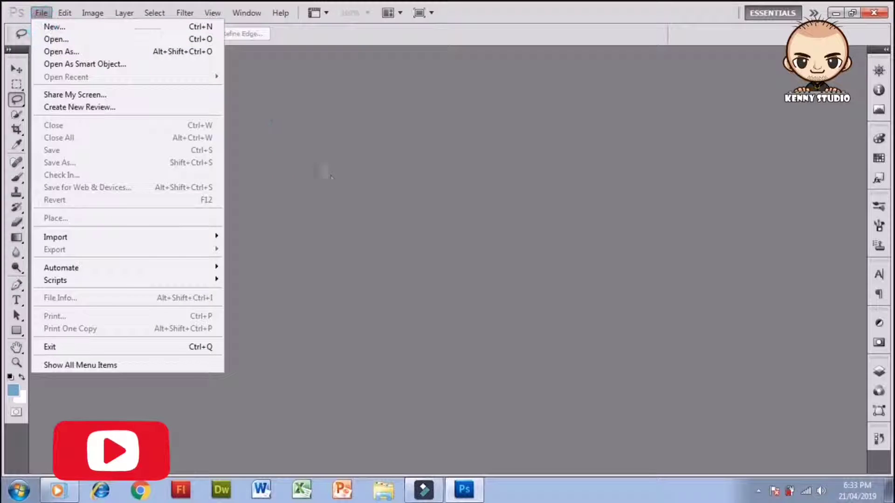
# - Create a 20 × 5 inch document at 350 pixels/inch, then close it
pyautogui.click(44, 27)
pyautogui.moveTo(331, 142)
pyautogui.mouseDown()
pyautogui.moveTo(437, 108)
pyautogui.moveTo(450, 121)
pyautogui.mouseUp()
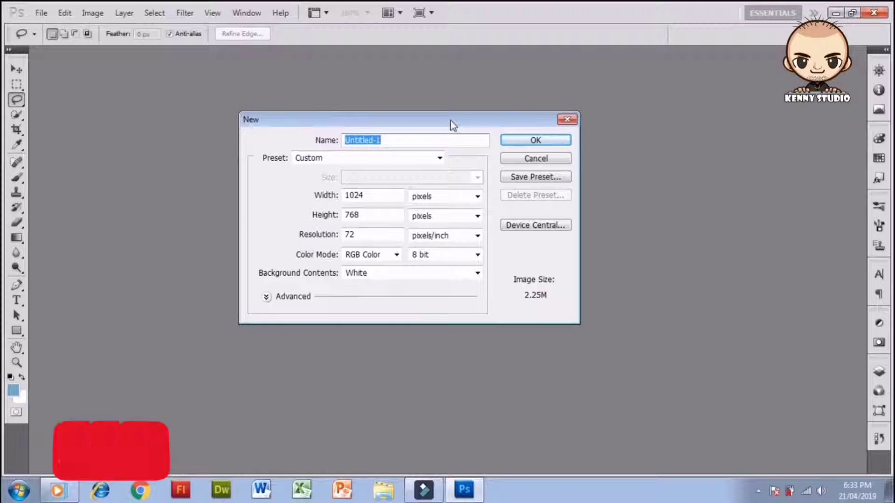
pyautogui.click(452, 197)
pyautogui.click(449, 219)
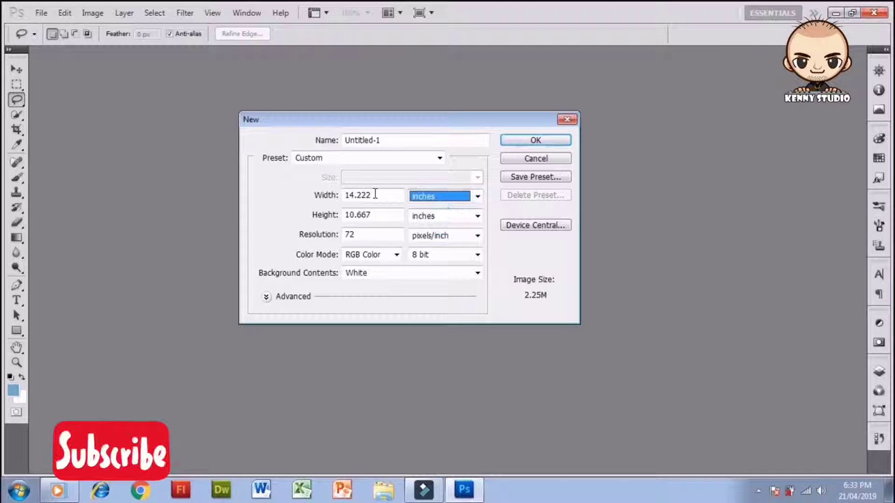
pyautogui.click(375, 194)
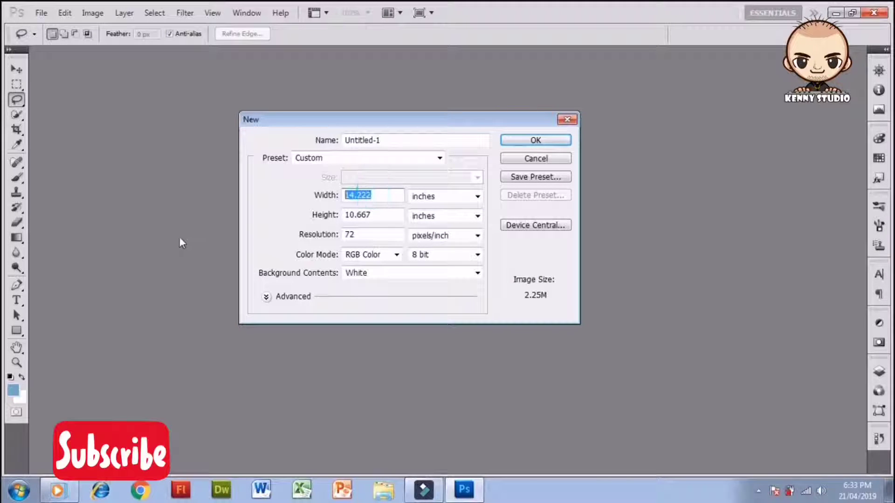
pyautogui.write('20')
pyautogui.doubleClick(375, 215)
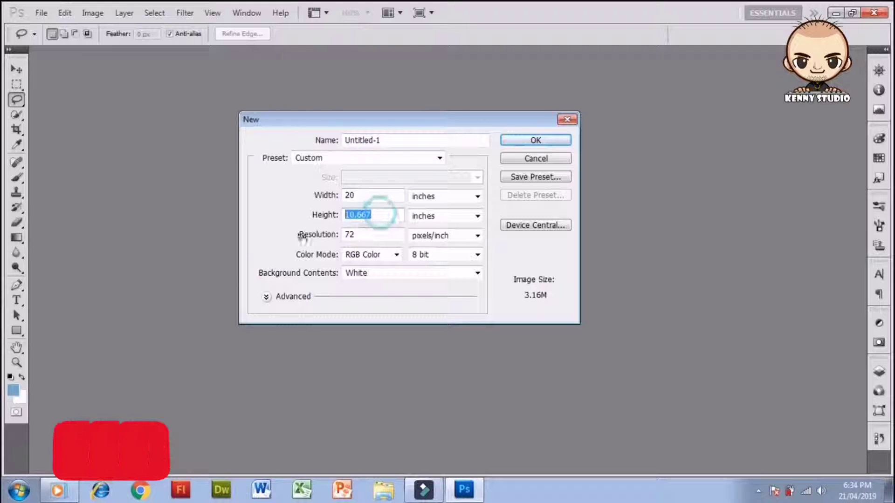
pyautogui.write('5')
pyautogui.doubleClick(365, 234)
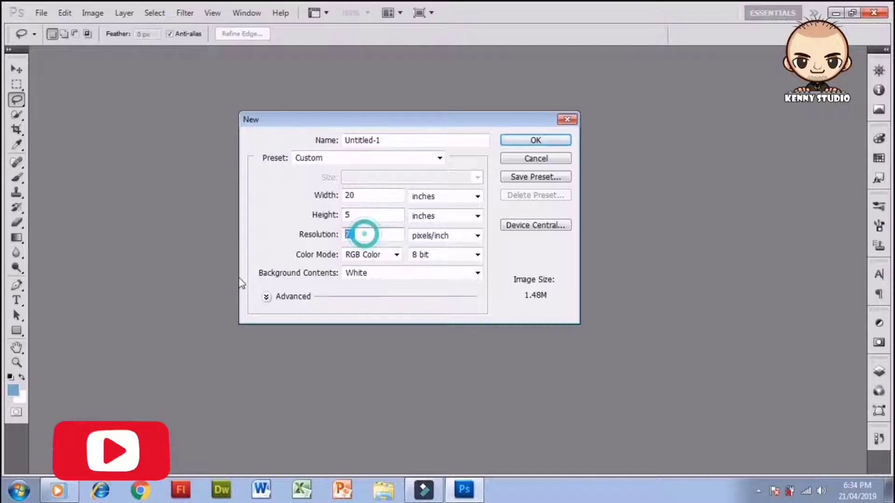
pyautogui.write('350')
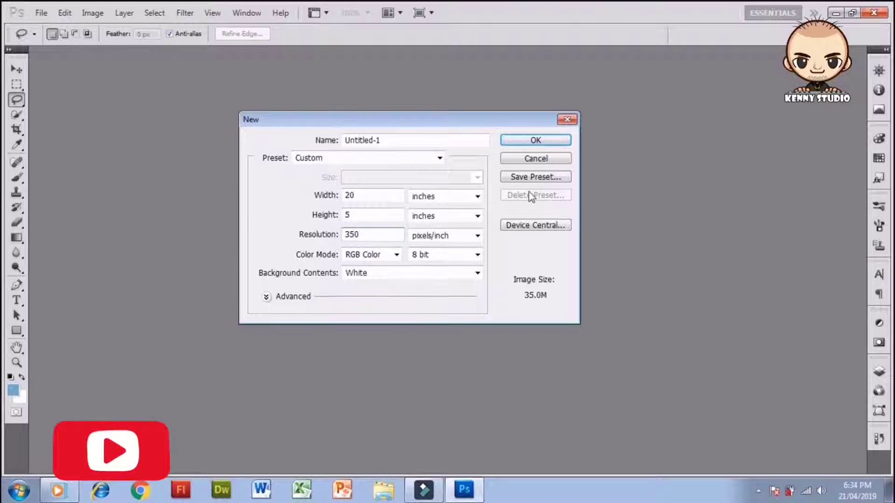
pyautogui.click(561, 147)
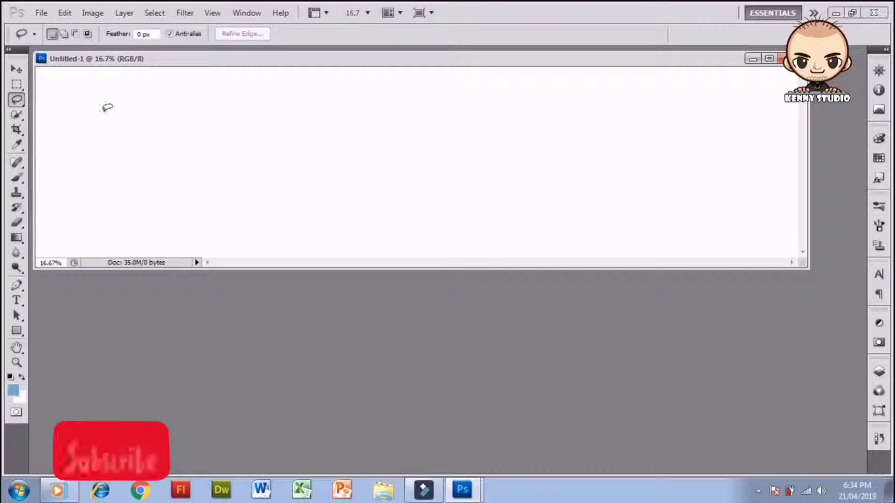
pyautogui.hotkey('ctrl', 'w')
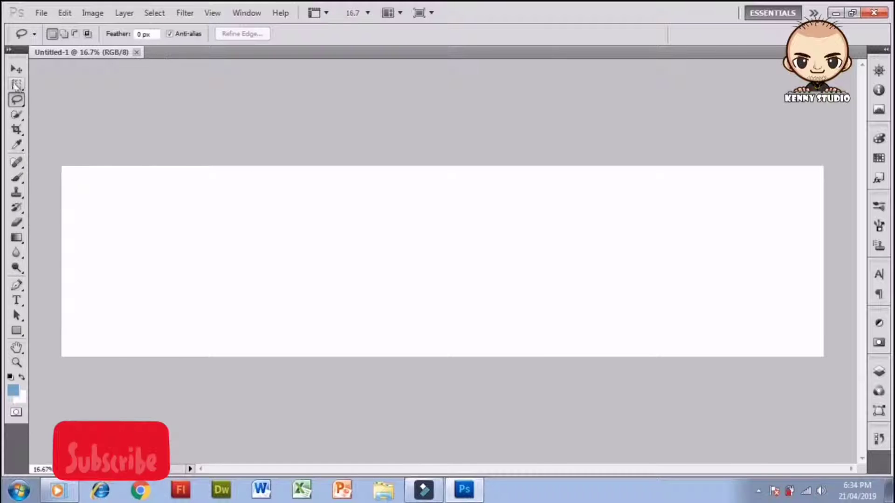
# - Set yellow foreground and peach background, and drag a top-to-bottom gradient across the banner
pyautogui.click(16, 70)
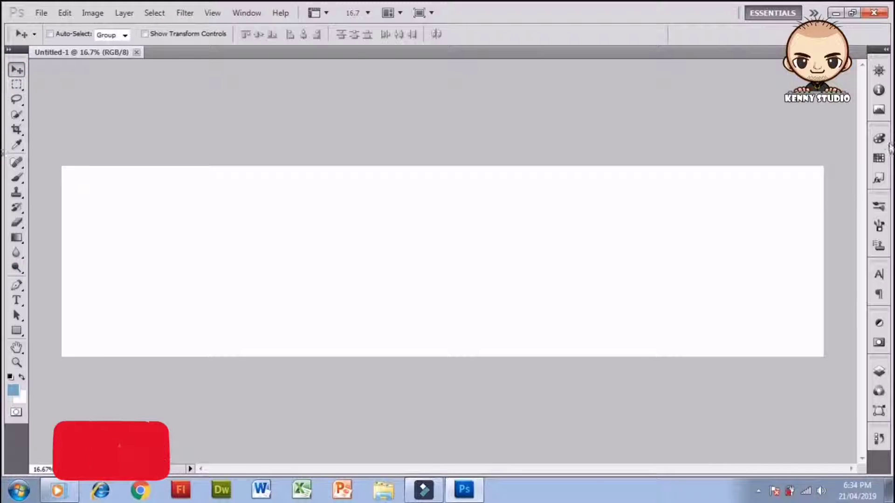
pyautogui.click(879, 159)
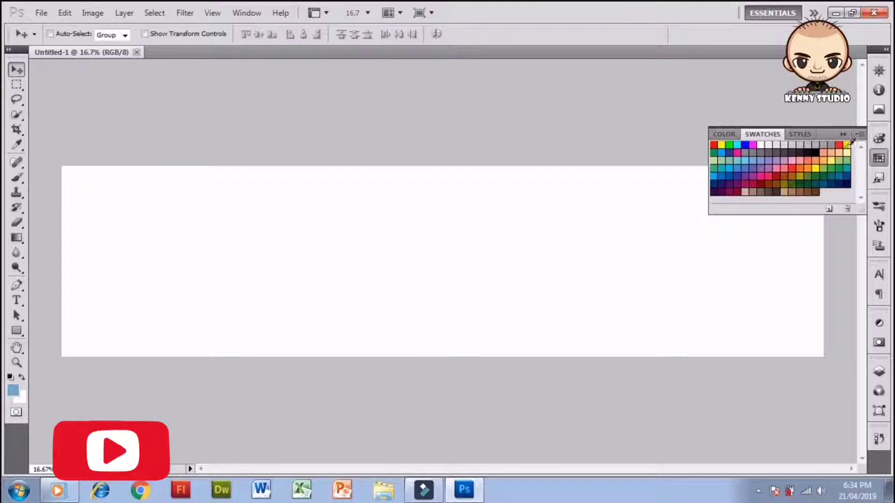
pyautogui.click(848, 144)
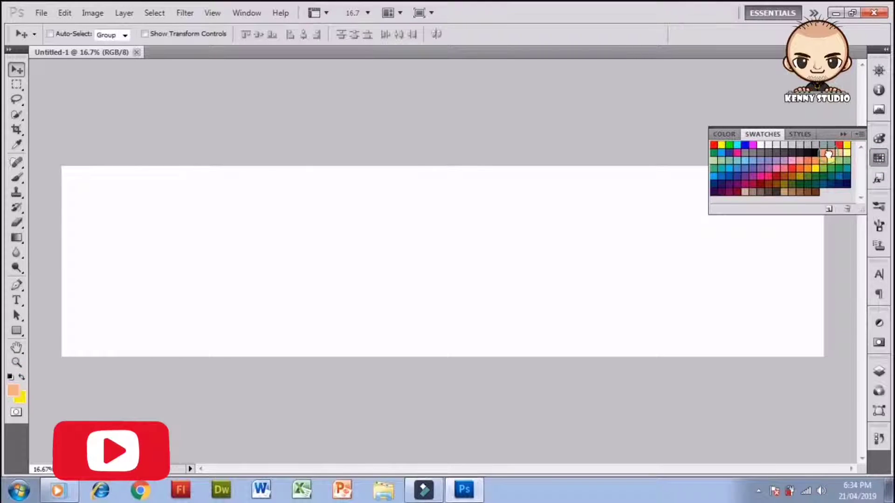
pyautogui.click(21, 377)
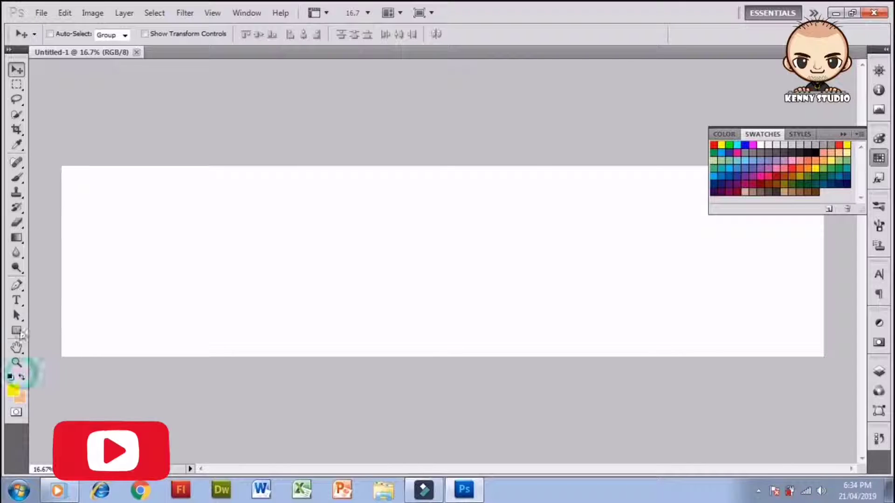
pyautogui.click(16, 238)
pyautogui.moveTo(443, 177); pyautogui.dragTo(448, 349)
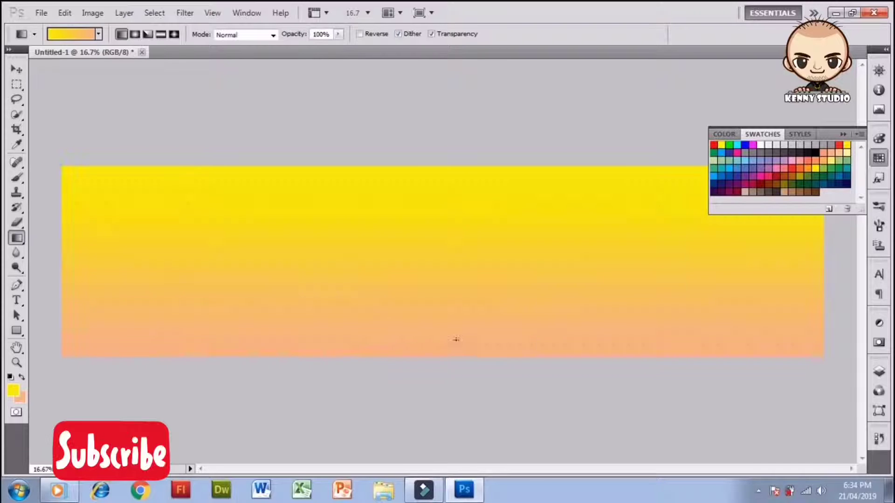
pyautogui.click(844, 135)
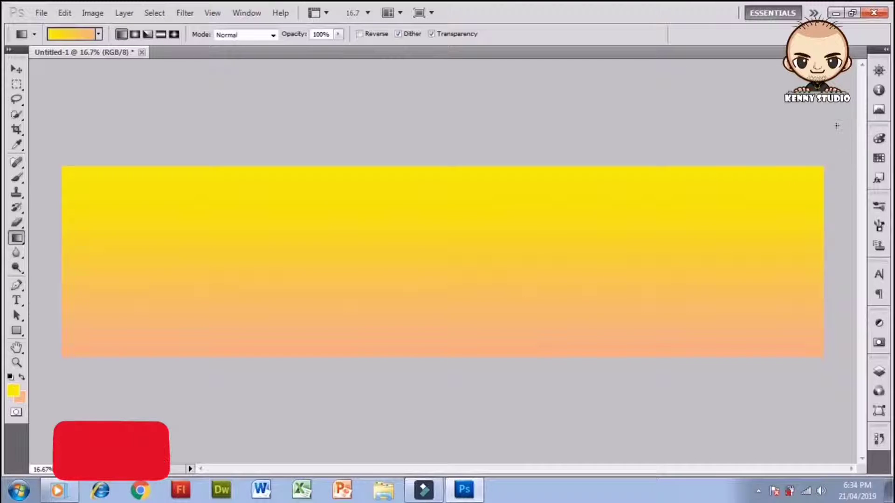
pyautogui.click(17, 69)
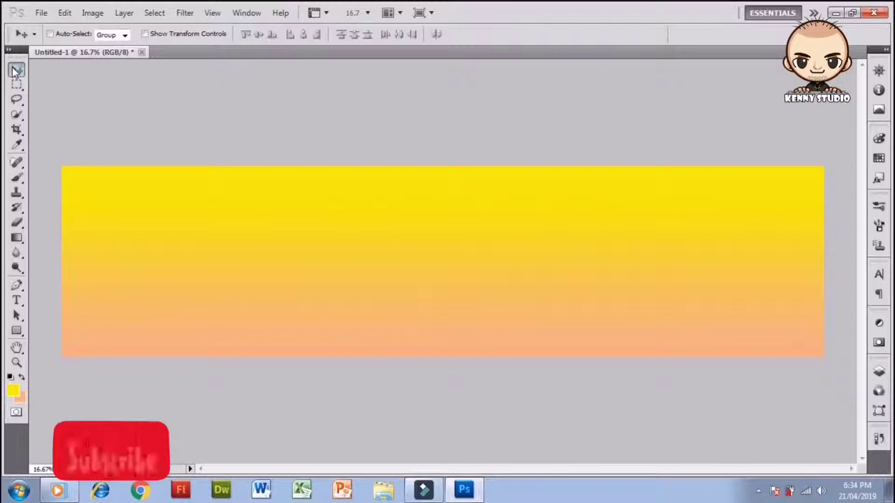
# - Open the portrait JPEG from the Desktop and dock it as a tab beside the banner
pyautogui.click(38, 14)
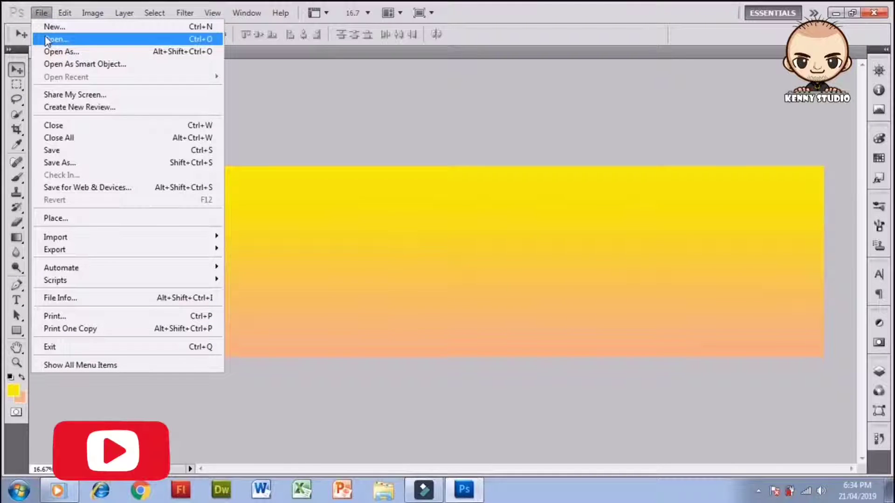
pyautogui.click(46, 40)
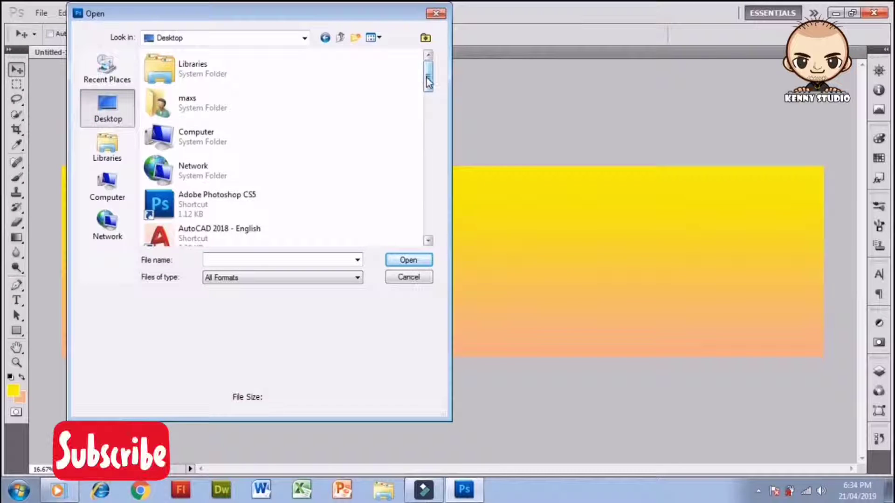
pyautogui.moveTo(427, 77); pyautogui.dragTo(449, 229)
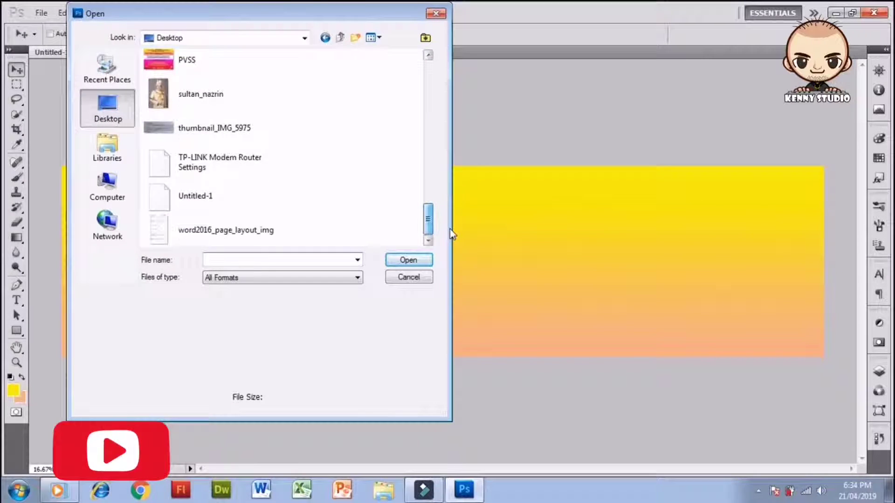
pyautogui.click(213, 97)
pyautogui.click(404, 262)
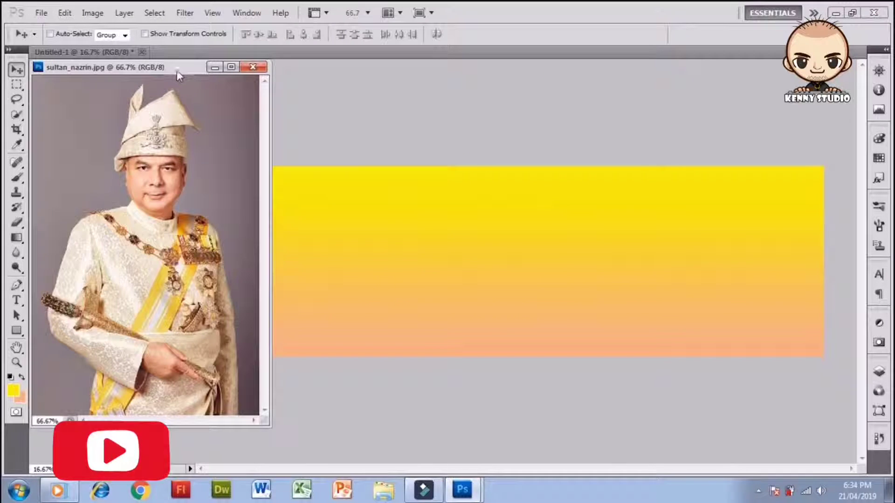
pyautogui.click(177, 70)
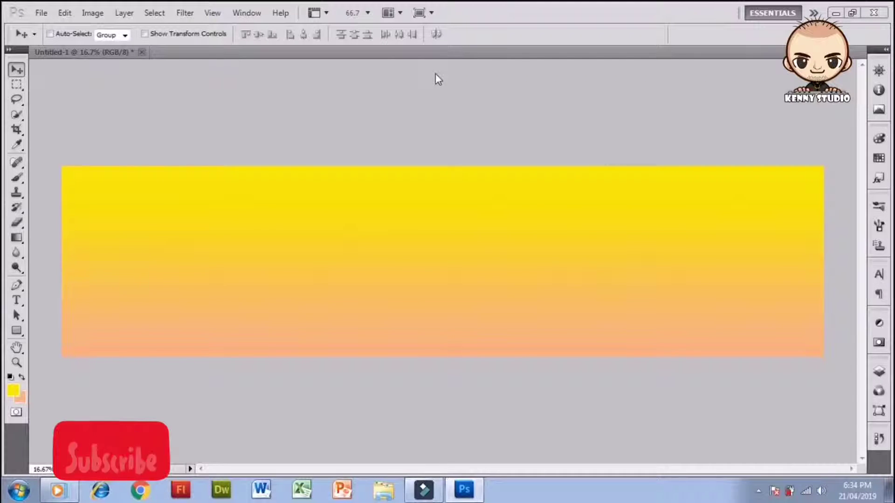
pyautogui.moveTo(438, 79); pyautogui.dragTo(441, 64)
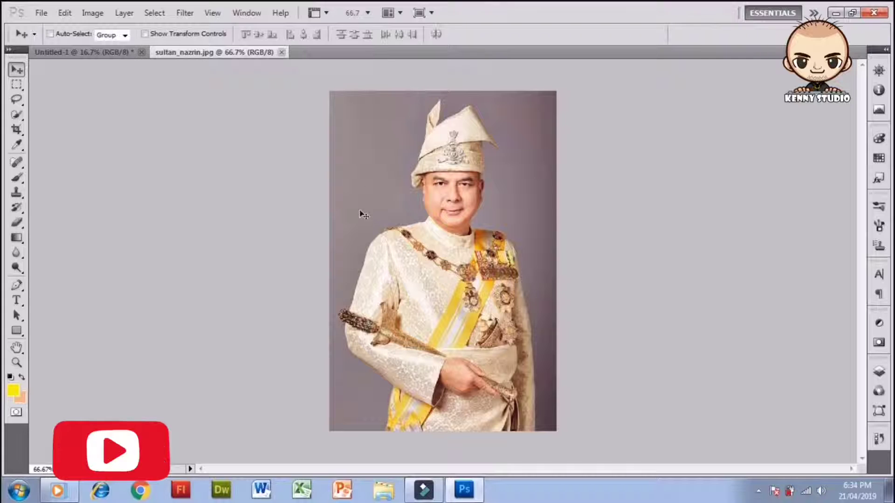
pyautogui.click(17, 115)
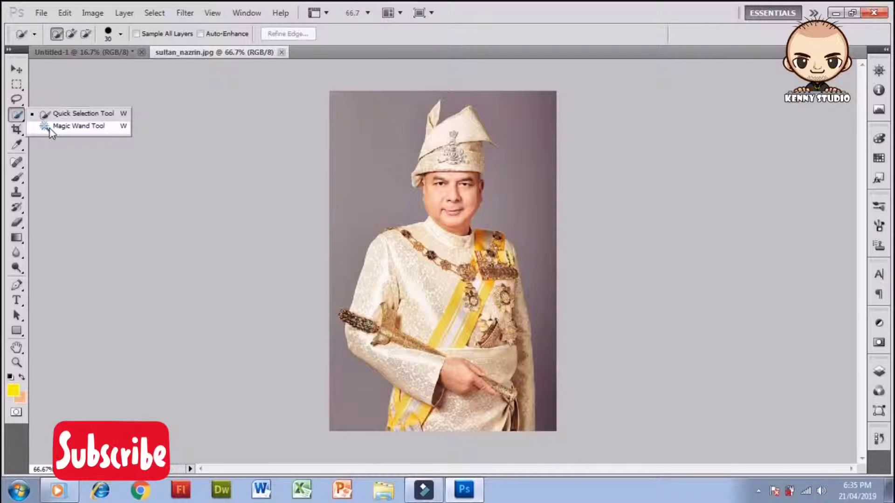
# - Magic-wand the grey background in three areas, then invert so only the figure is selected
pyautogui.click(65, 126)
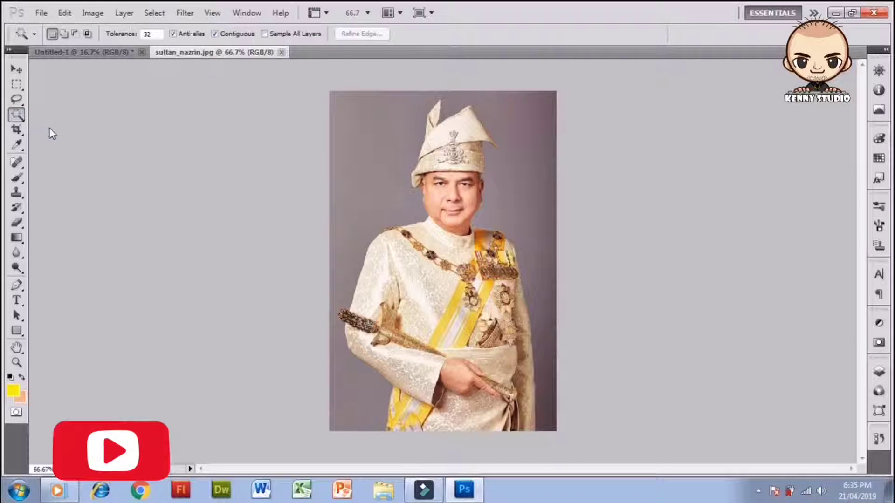
pyautogui.keyDown('shift'); pyautogui.click(358, 192); pyautogui.keyUp('shift')
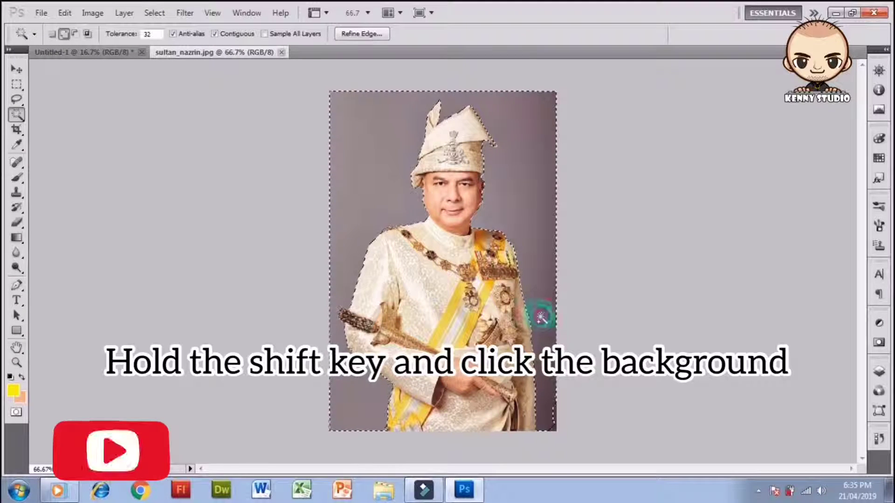
pyautogui.keyDown('shift'); pyautogui.click(541, 318); pyautogui.keyUp('shift')
pyautogui.keyDown('shift'); pyautogui.click(550, 425); pyautogui.keyUp('shift')
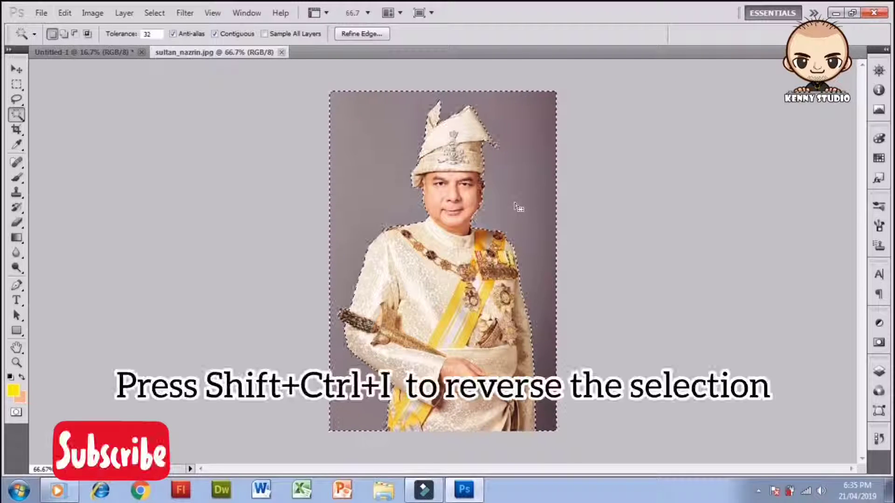
pyautogui.hotkey('ctrl', 'shift', 'i')
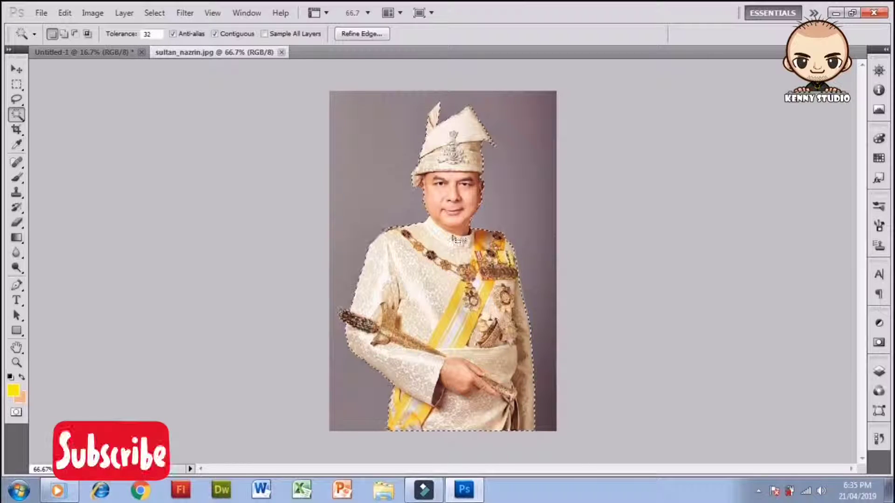
# - Refine the figure selection's edge with Smooth set to about 12
pyautogui.click(149, 15)
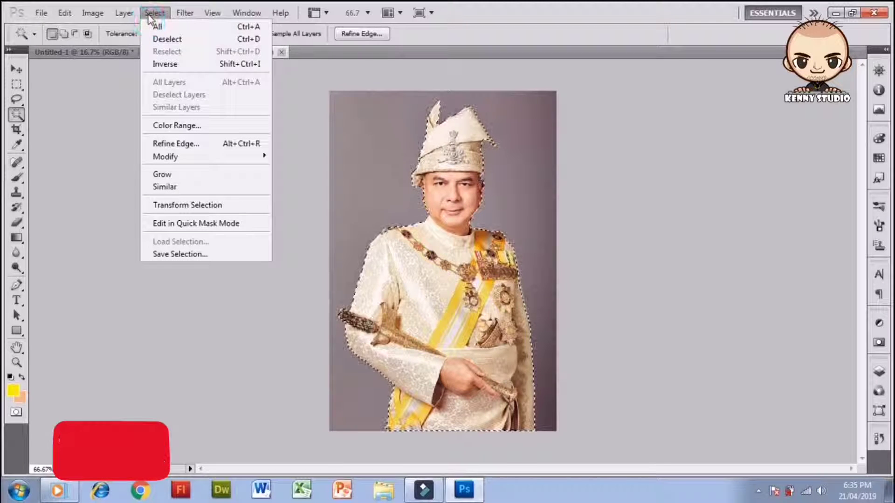
pyautogui.click(176, 144)
pyautogui.moveTo(436, 63); pyautogui.dragTo(668, 70)
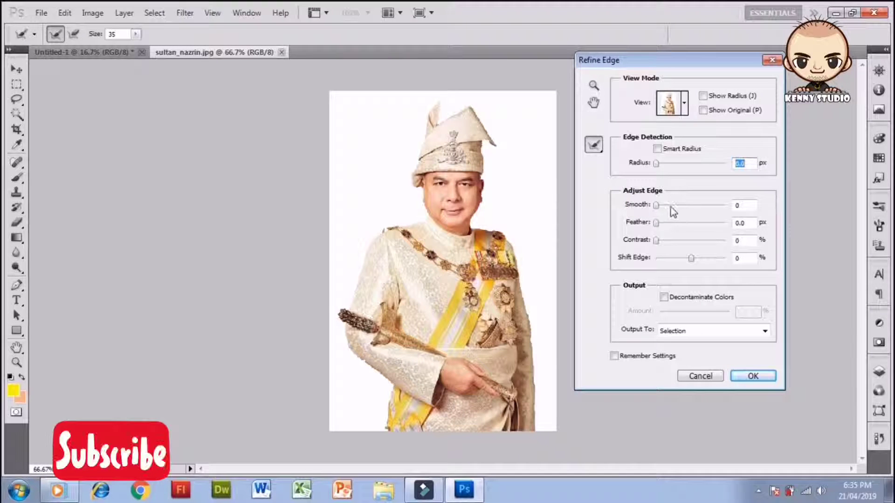
pyautogui.moveTo(670, 207); pyautogui.dragTo(686, 210)
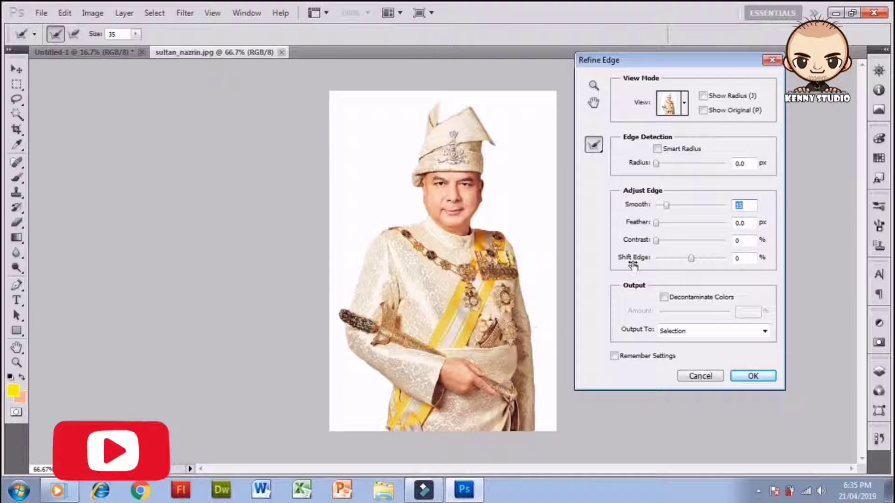
pyautogui.moveTo(668, 212); pyautogui.dragTo(668, 215)
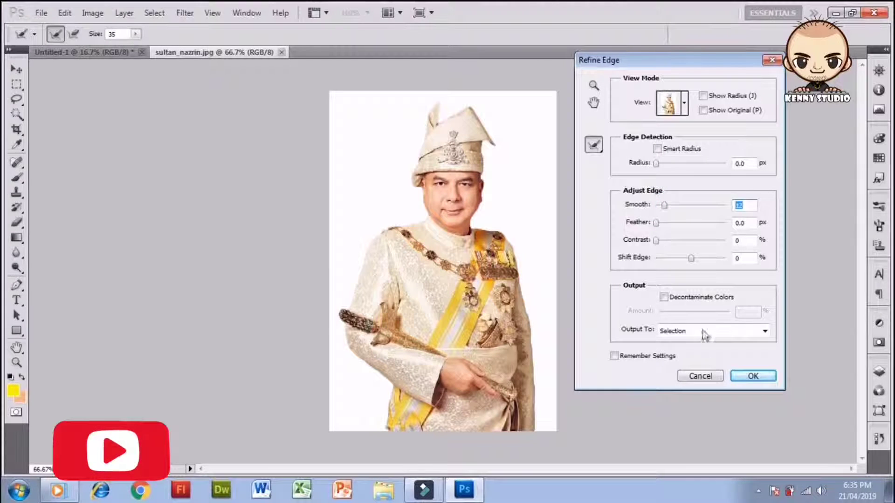
# - Apply the refined edge, copy the figure, and paste it into the Untitled-1 banner
pyautogui.click(749, 377)
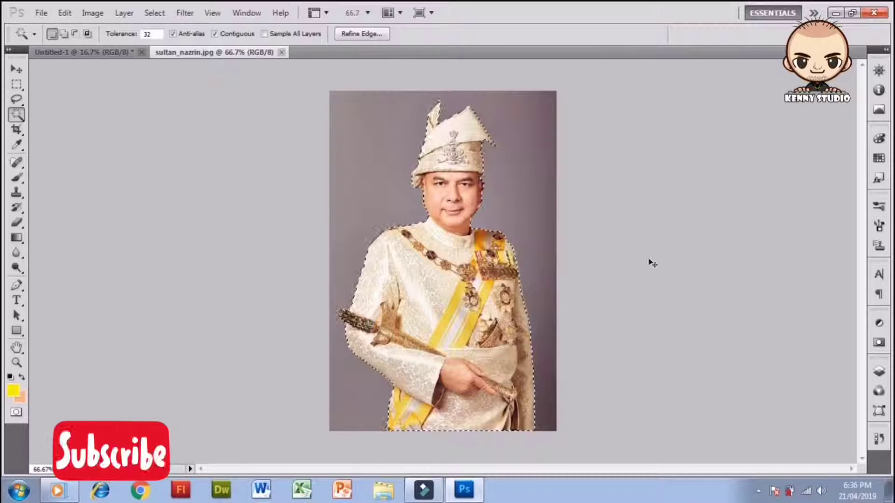
pyautogui.hotkey('ctrl', 'c')
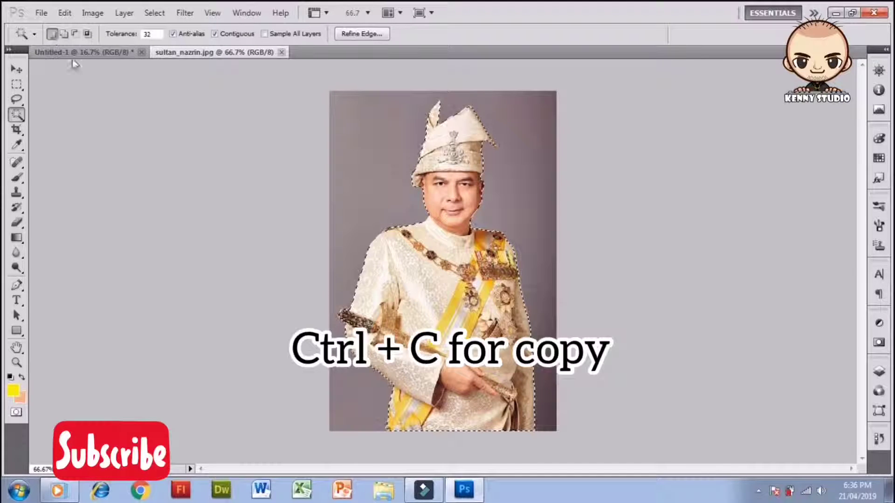
pyautogui.click(71, 54)
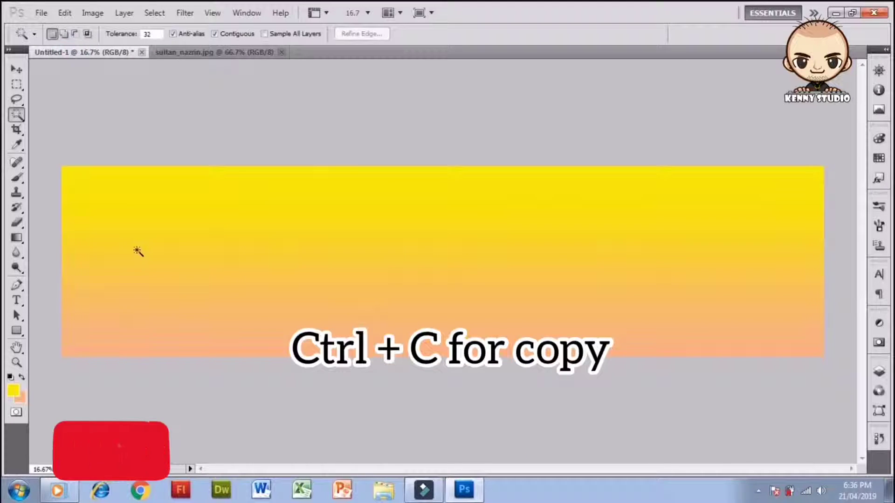
pyautogui.hotkey('ctrl', 'v')
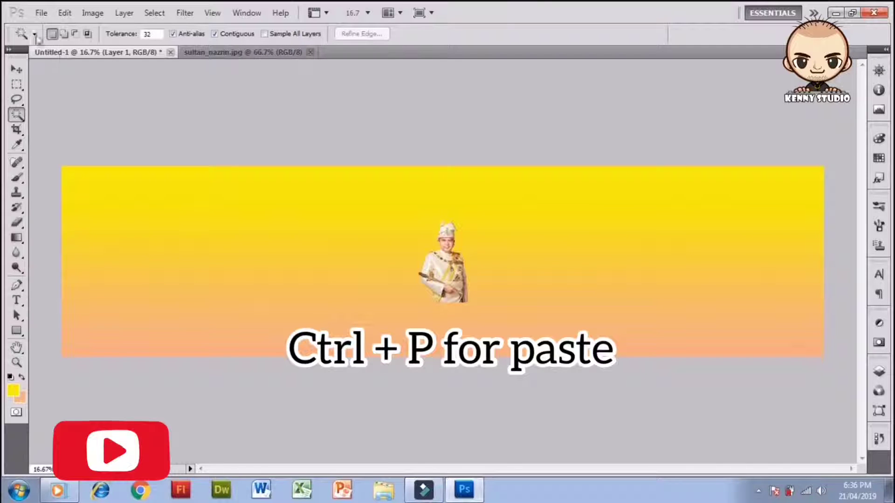
# - Scale the pasted portrait to about 203% and move it to the banner's left end
pyautogui.click(17, 70)
pyautogui.moveTo(455, 282); pyautogui.dragTo(430, 297)
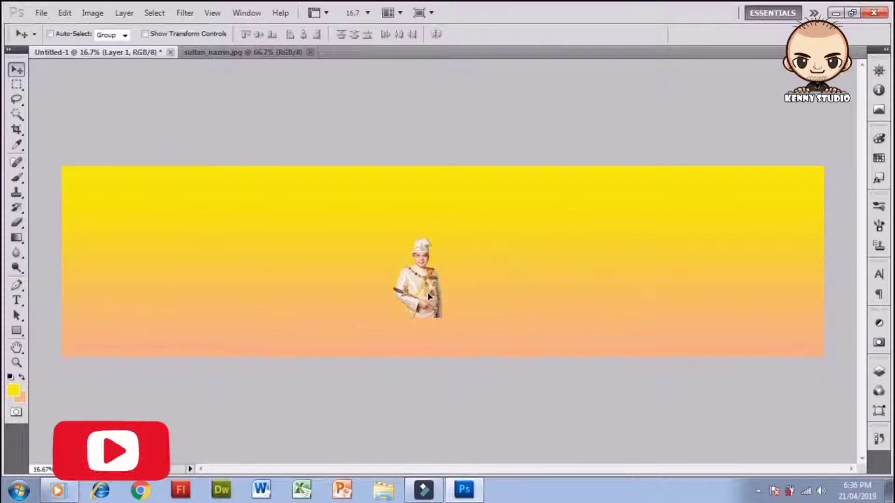
pyautogui.hotkey('ctrl', 't')
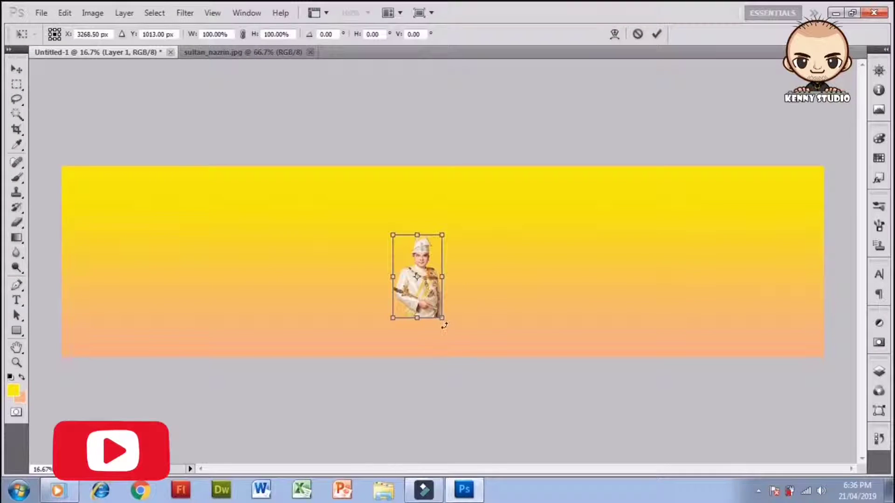
pyautogui.moveTo(440, 319); pyautogui.dragTo(466, 359)
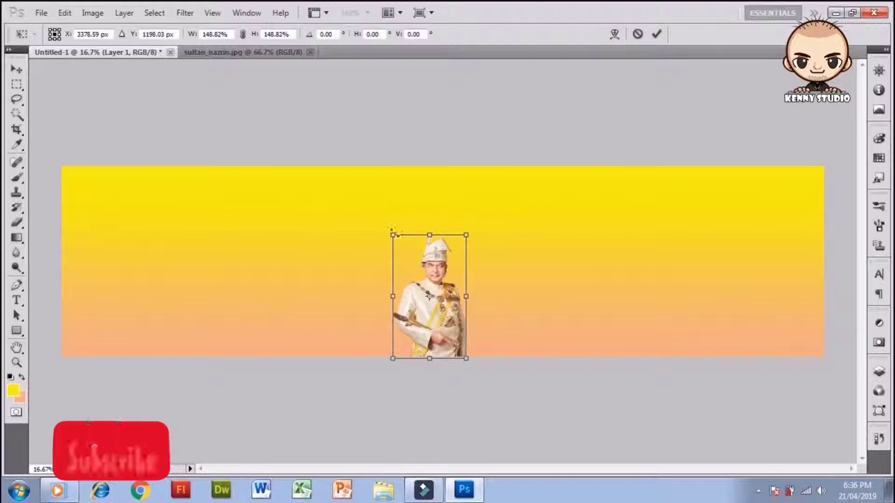
pyautogui.moveTo(392, 235); pyautogui.dragTo(334, 210)
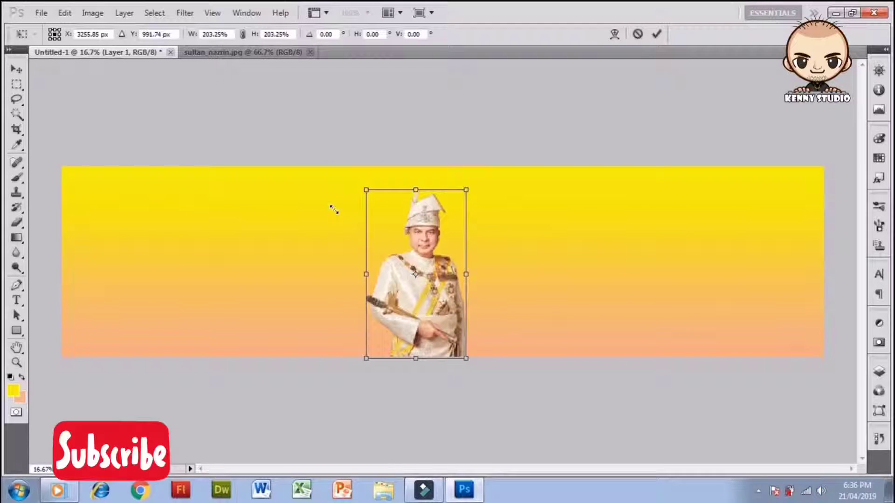
pyautogui.press('Return')
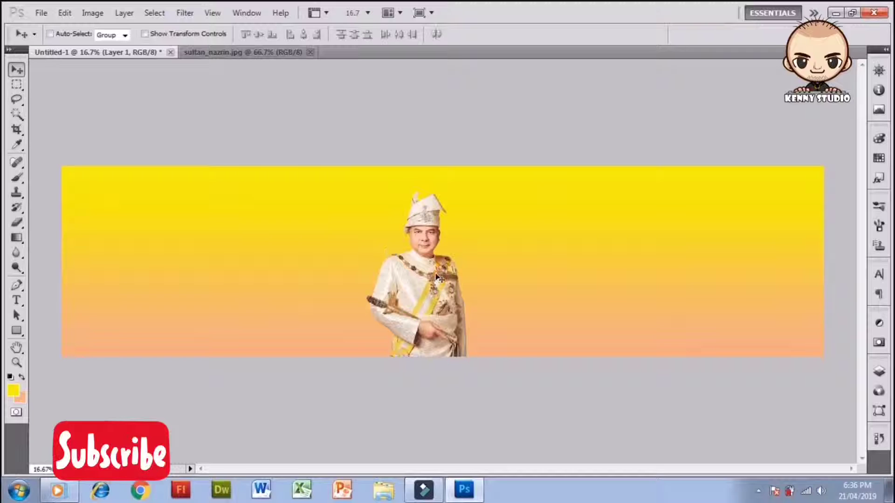
pyautogui.moveTo(479, 275); pyautogui.dragTo(147, 278)
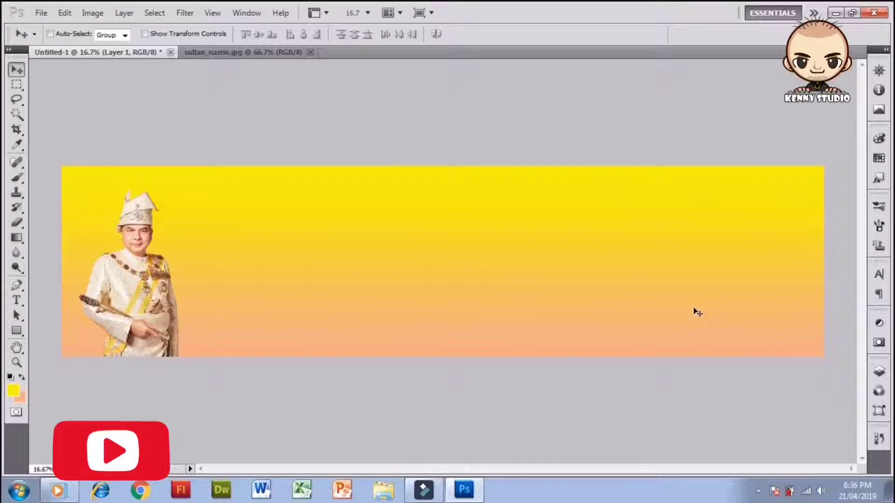
# - Rename Layer 1 to 'sultan nazrin' in the Layers panel
pyautogui.click(879, 372)
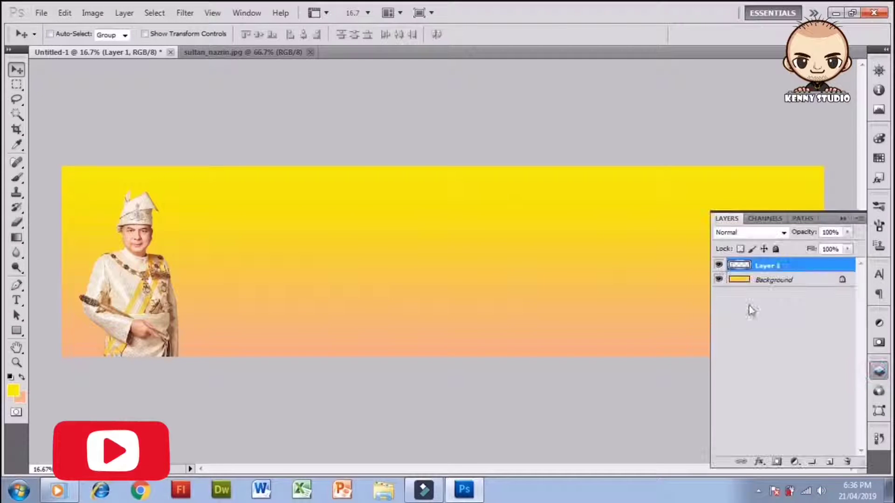
pyautogui.doubleClick(768, 266)
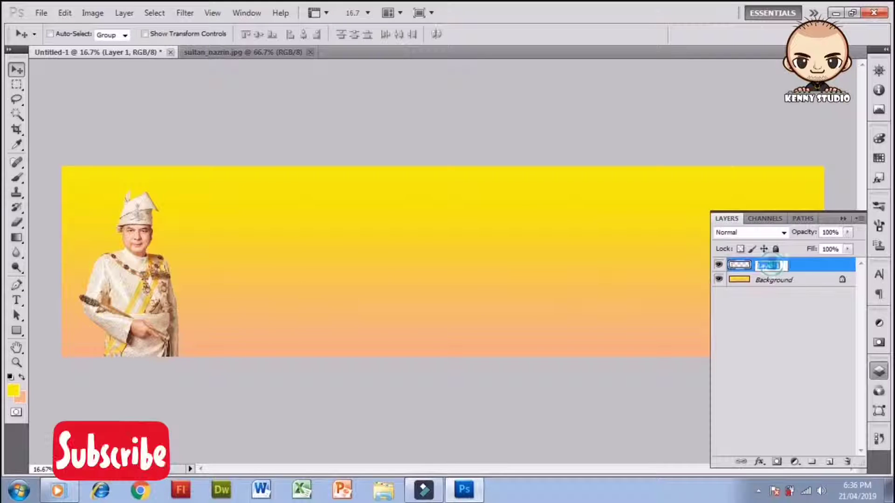
pyautogui.write('sultan ')
pyautogui.write('nazrin')
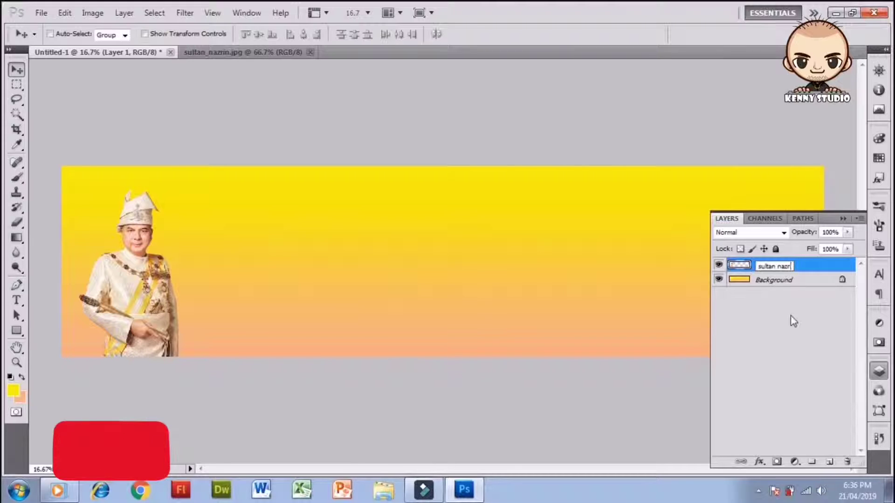
pyautogui.press('Return')
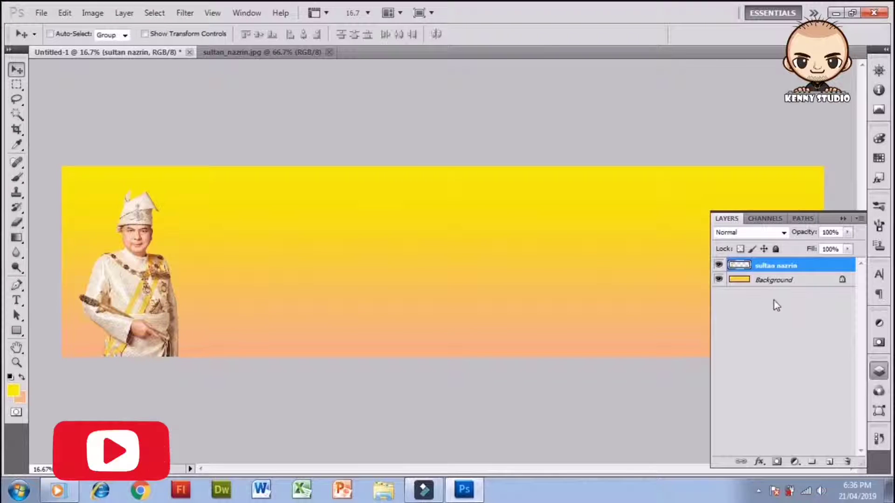
# - Duplicate the sultan nazrin layer and move the copy toward the banner's middle
pyautogui.rightClick(773, 267)
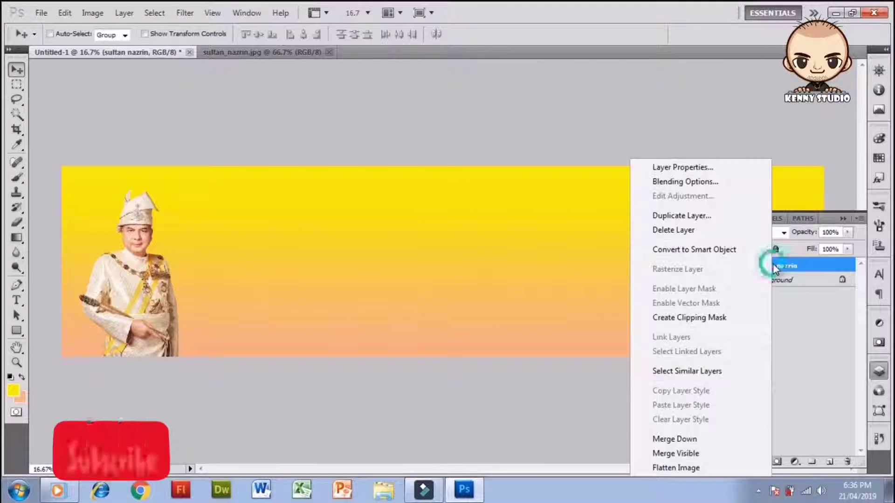
pyautogui.click(710, 216)
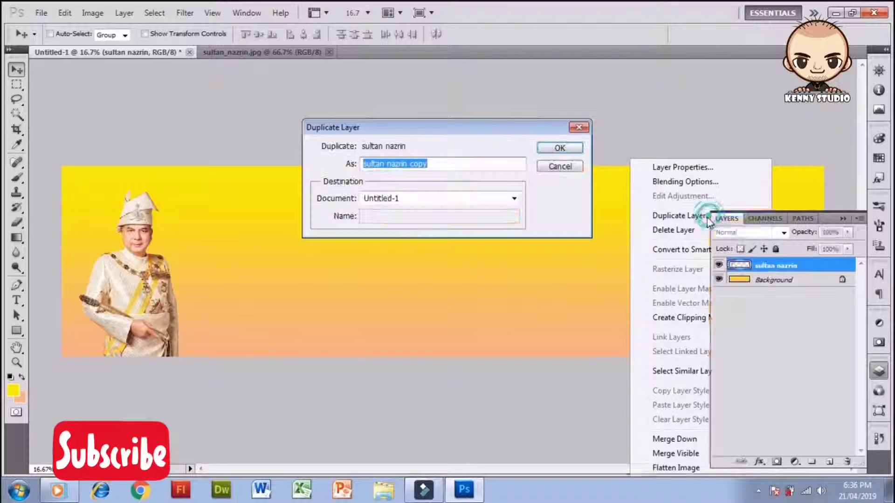
pyautogui.click(561, 149)
pyautogui.moveTo(131, 270)
pyautogui.mouseDown()
pyautogui.moveTo(317, 280)
pyautogui.moveTo(335, 333)
pyautogui.mouseUp()
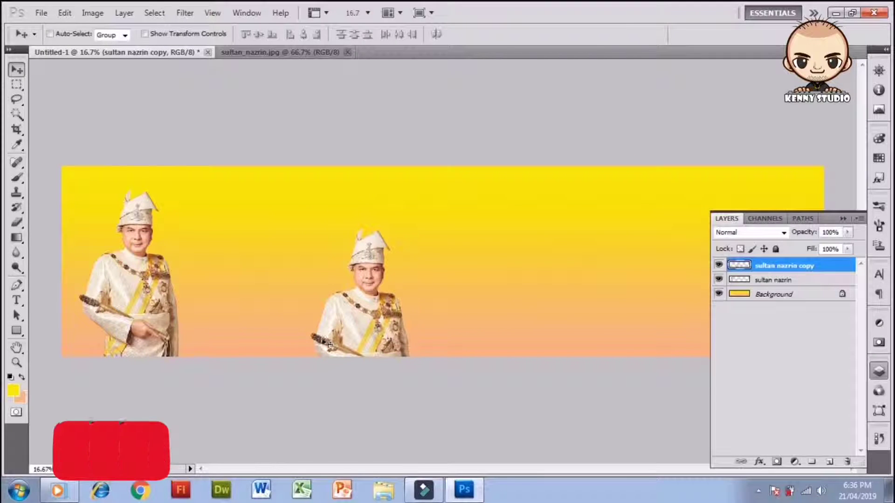
# - Scale the copied portrait to about 274% and move it to the banner's right end
pyautogui.hotkey('ctrl', 't')
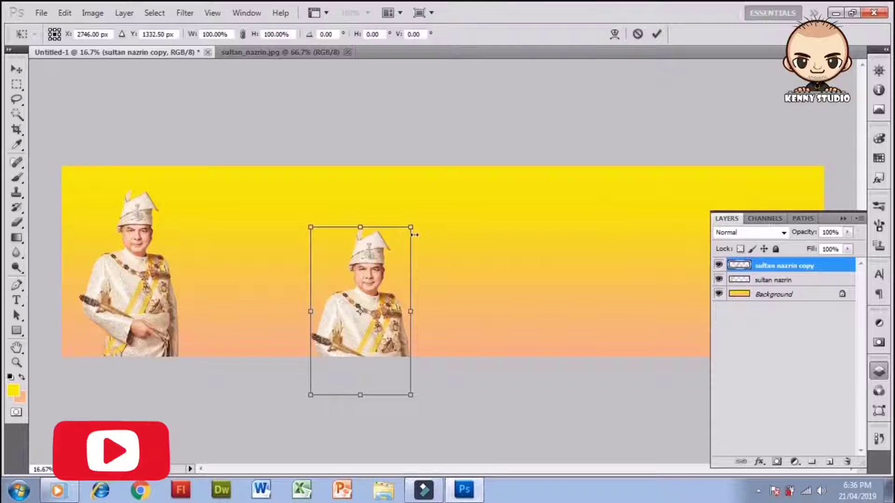
pyautogui.moveTo(411, 227); pyautogui.dragTo(496, 82)
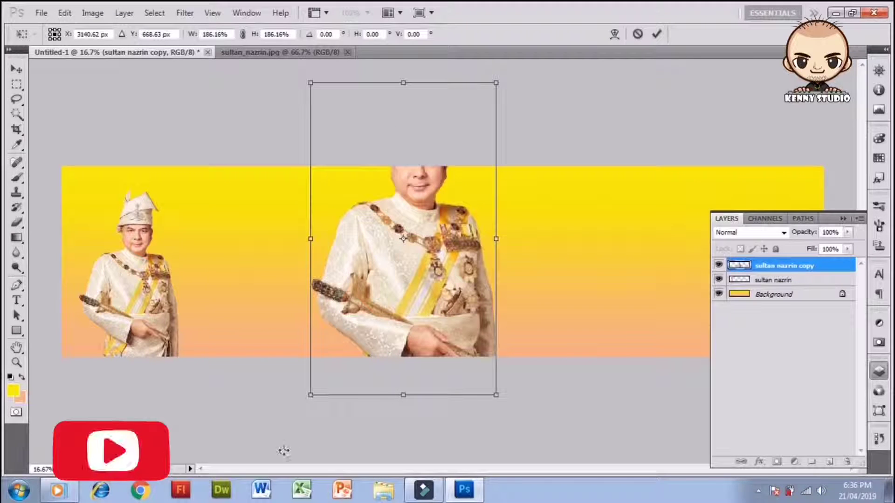
pyautogui.moveTo(311, 395); pyautogui.dragTo(173, 497)
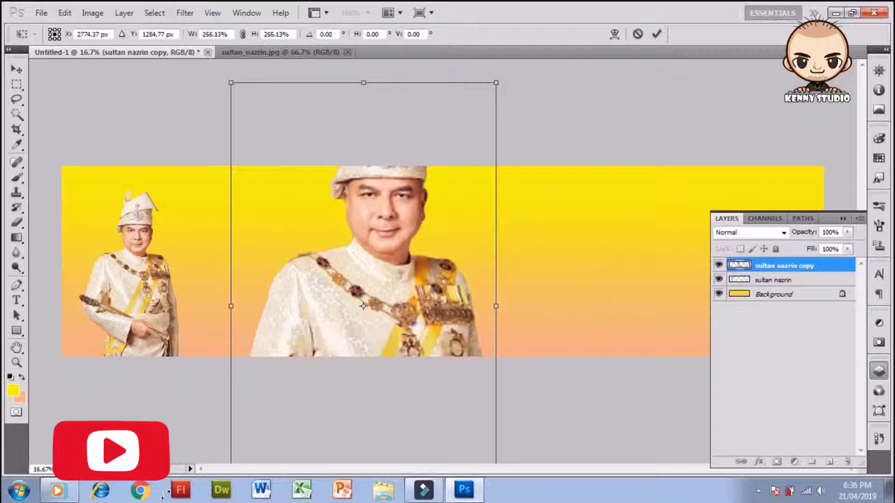
pyautogui.moveTo(382, 295); pyautogui.dragTo(684, 324)
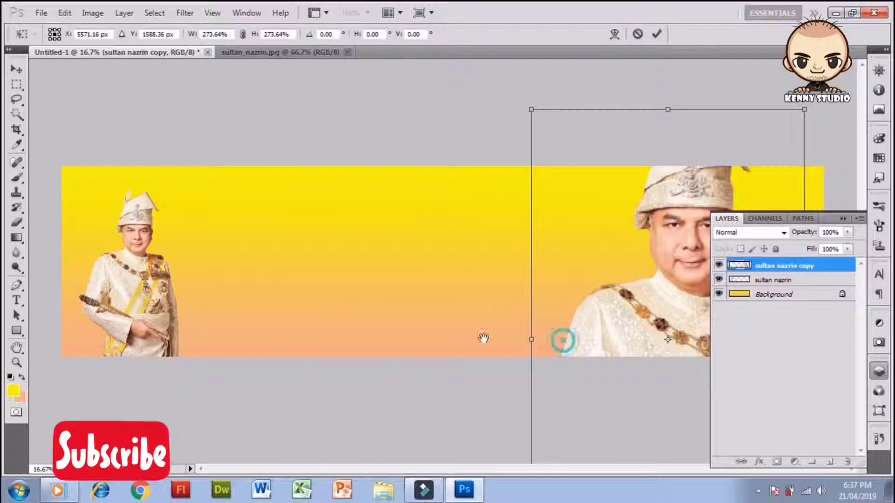
pyautogui.press('Return')
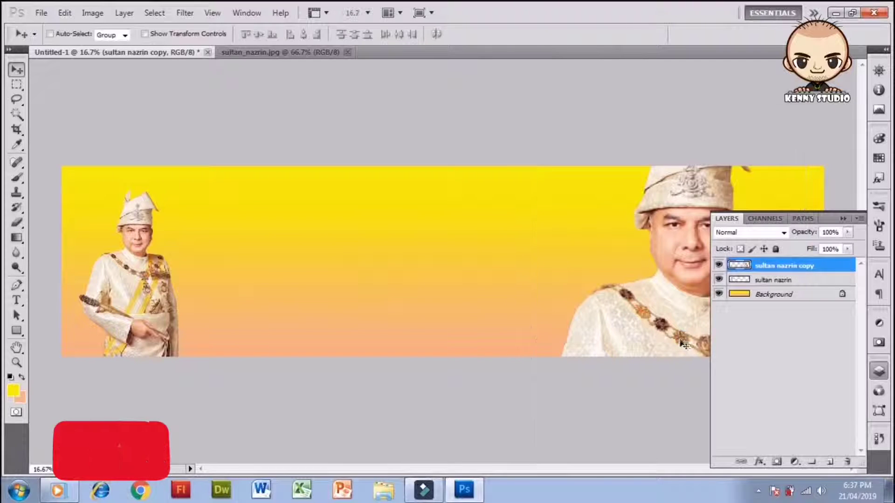
# - Lower the copy layer's opacity to 13% and collapse the Layers panel
pyautogui.click(848, 232)
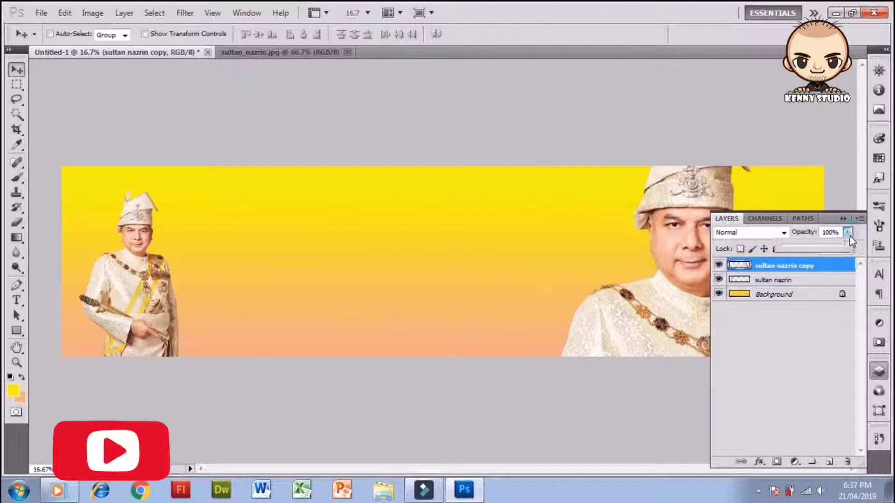
pyautogui.moveTo(821, 244)
pyautogui.mouseDown()
pyautogui.moveTo(784, 250)
pyautogui.moveTo(792, 245)
pyautogui.mouseUp()
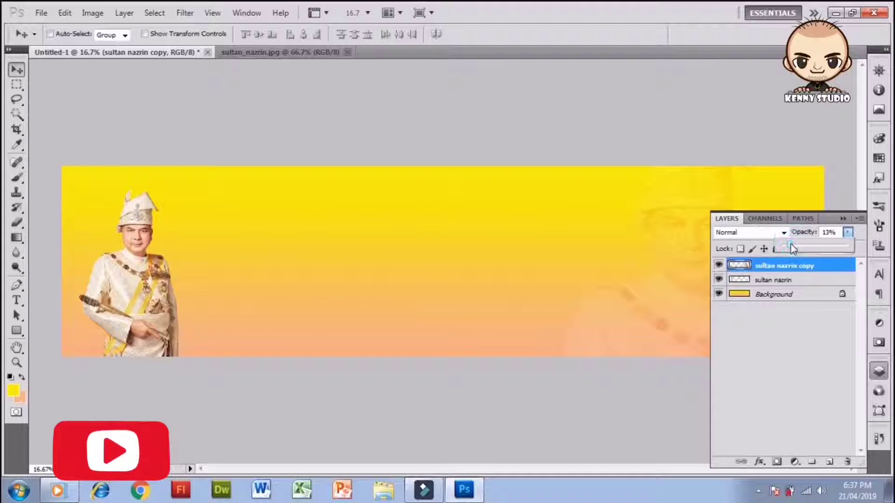
pyautogui.click(843, 218)
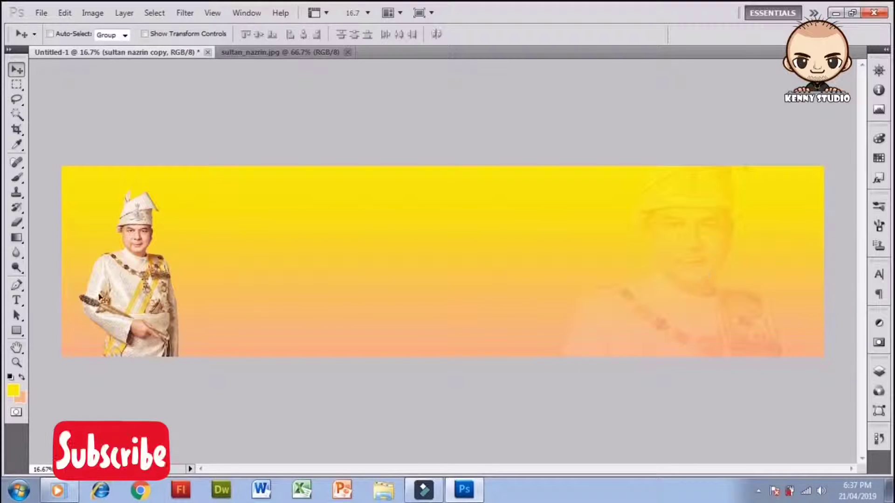